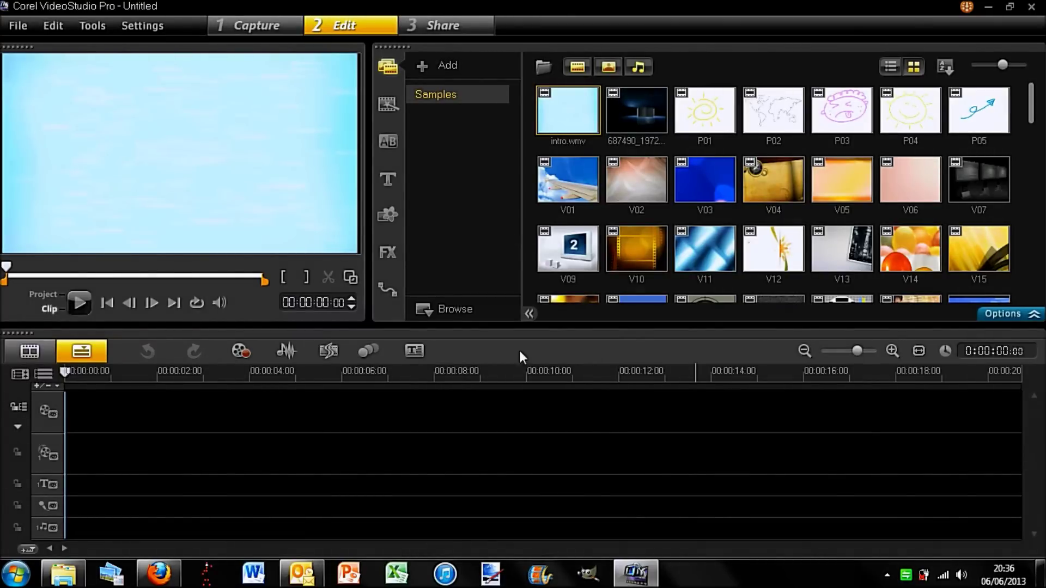
# Step: Drag DSC_0117 from the G:\DCIM\100D5200 Explorer window onto the VideoStudio video track
pyautogui.moveTo(64, 575)
pyautogui.click(94, 497)
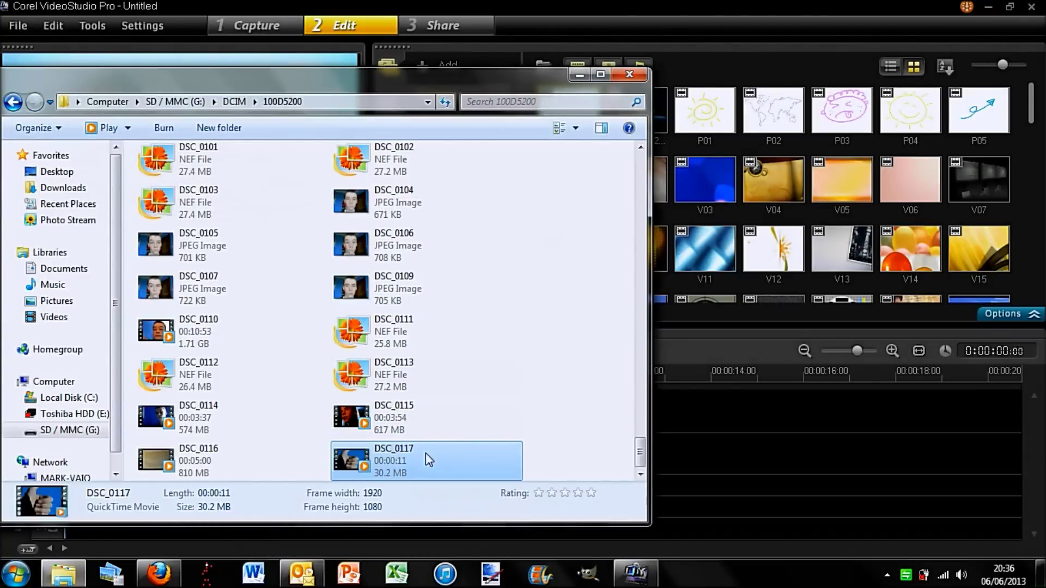
pyautogui.moveTo(414, 461); pyautogui.dragTo(745, 419)
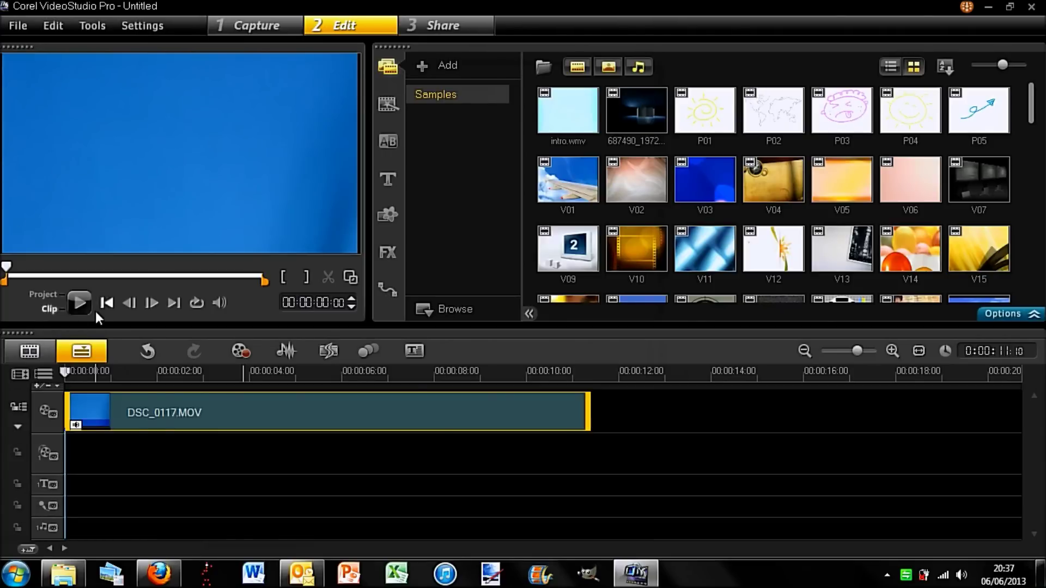
# Step: Preview DSC_0117.MOV, mute its audio, and drag it down to the overlay track
pyautogui.click(71, 305)
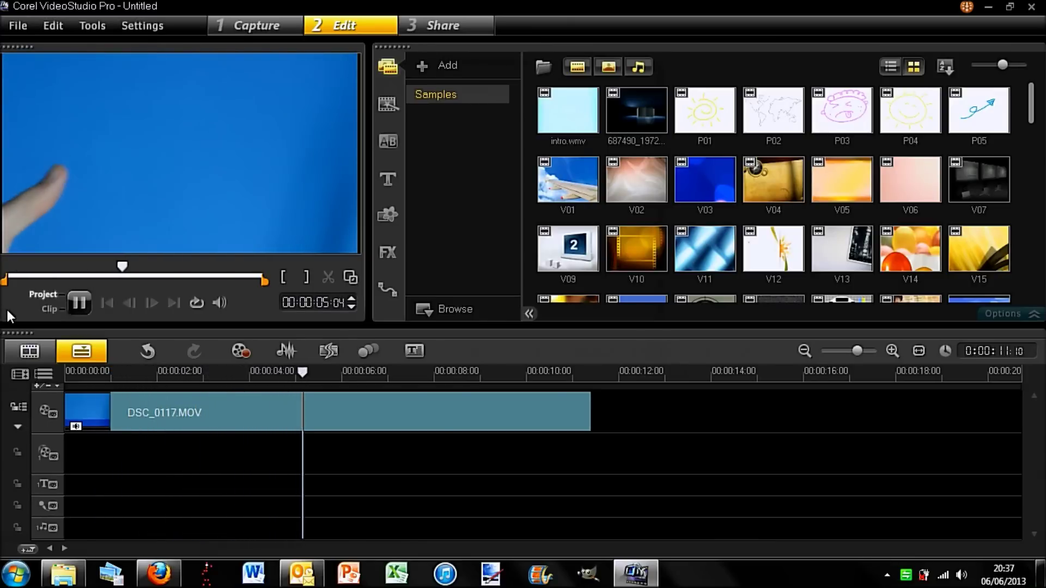
pyautogui.click(208, 413)
pyautogui.rightClick(209, 413)
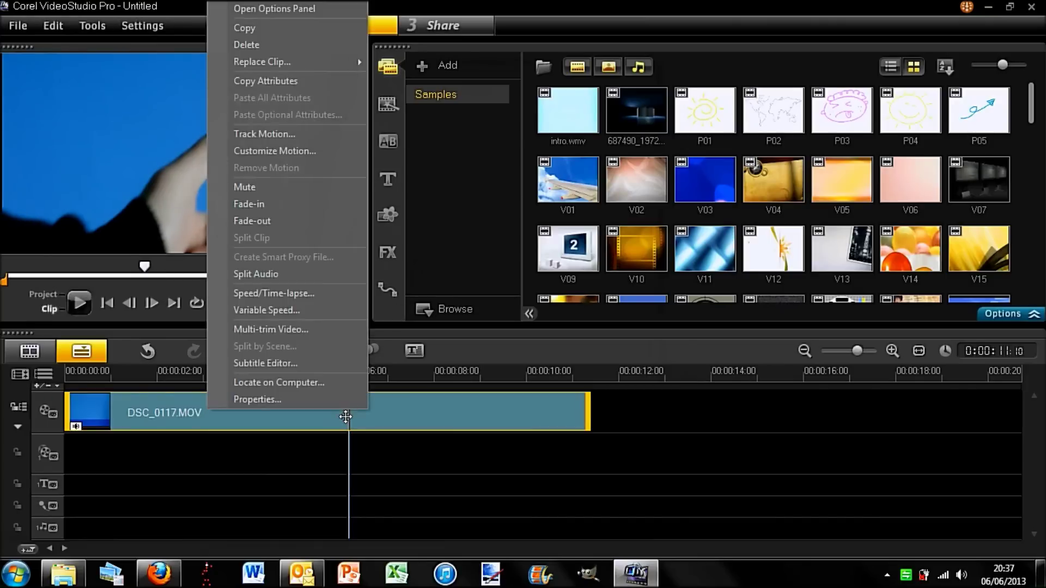
pyautogui.click(326, 192)
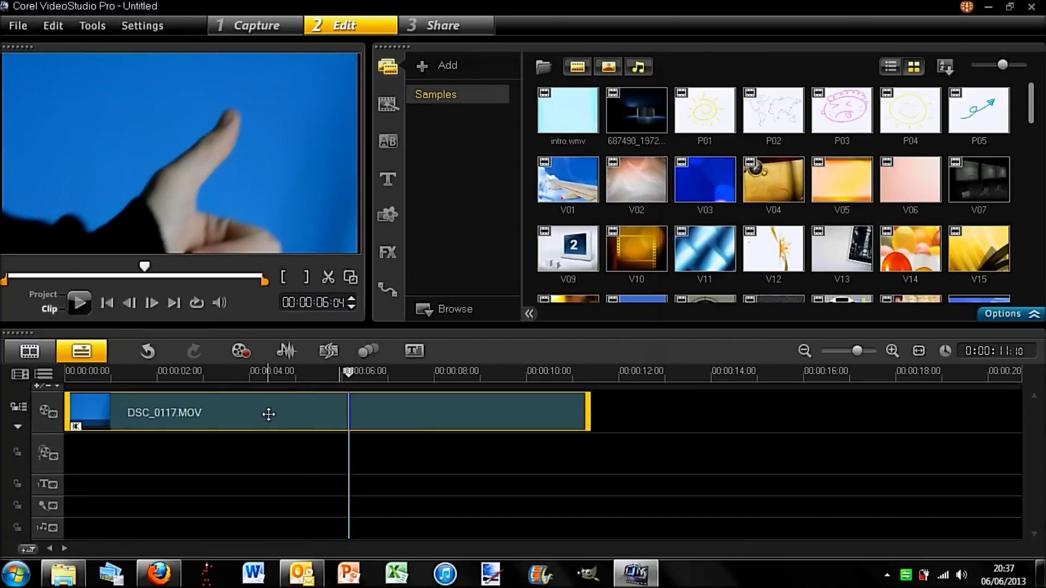
pyautogui.moveTo(268, 415); pyautogui.dragTo(269, 452)
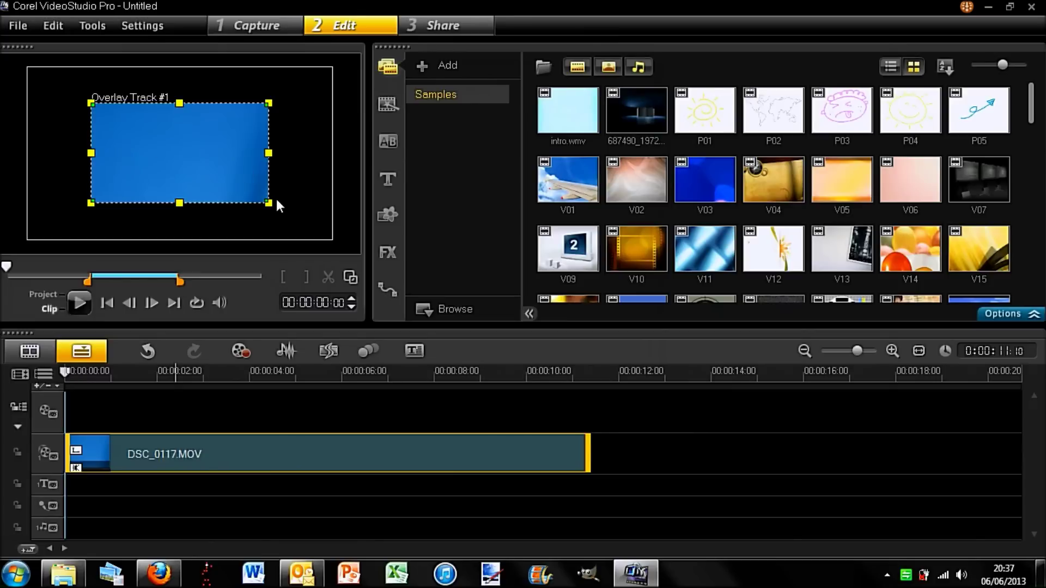
# Step: Stretch the DSC_0117.MOV overlay's corners in the preview until it fills the entire frame
pyautogui.moveTo(270, 203); pyautogui.dragTo(361, 273)
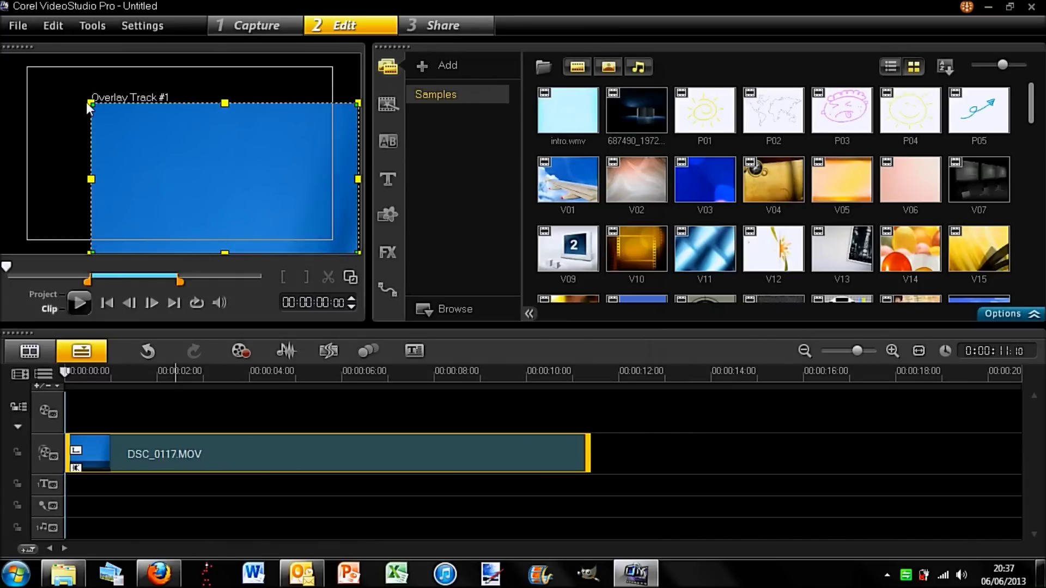
pyautogui.moveTo(90, 102); pyautogui.dragTo(0, 53)
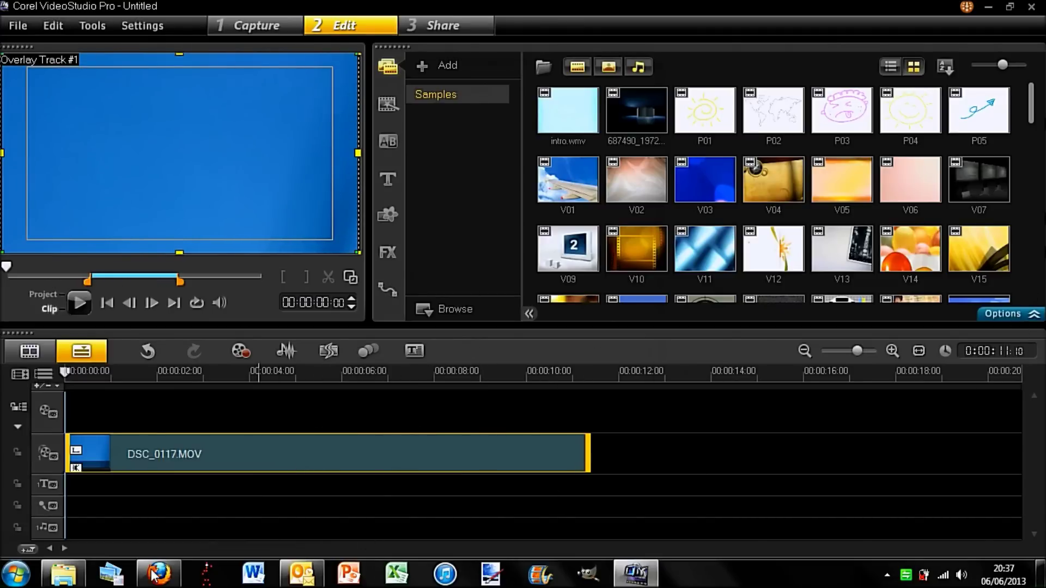
# Step: Find and preview background 3 in Pictures > youtube, then add it to the video track
pyautogui.click(63, 574)
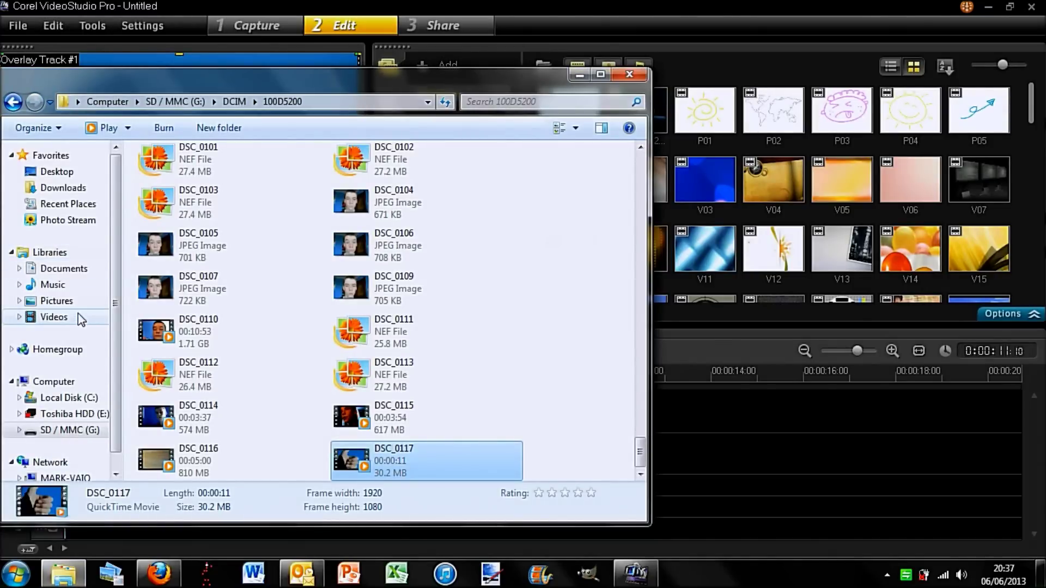
pyautogui.click(80, 302)
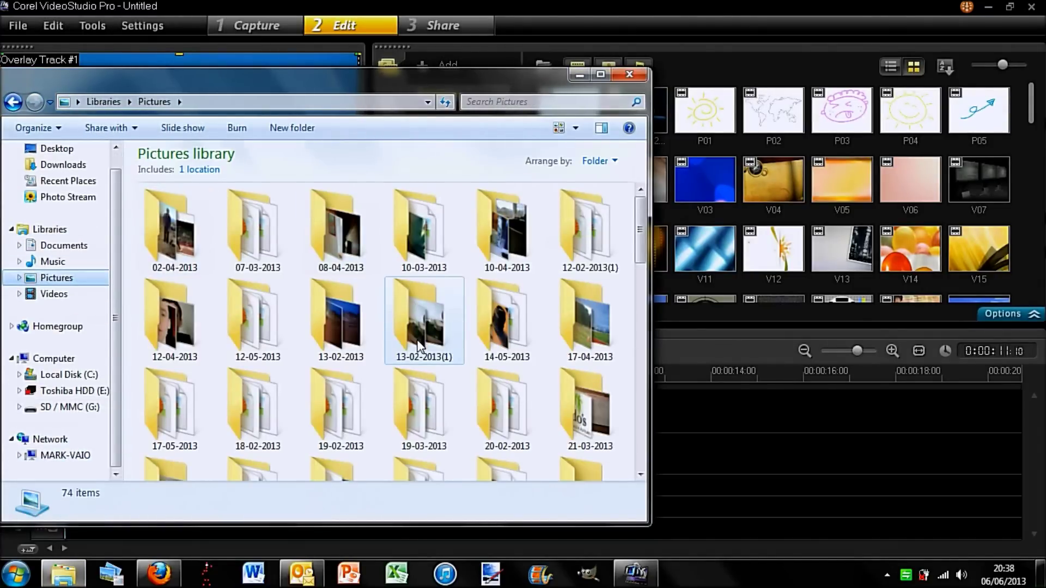
pyautogui.moveTo(645, 213); pyautogui.dragTo(647, 277)
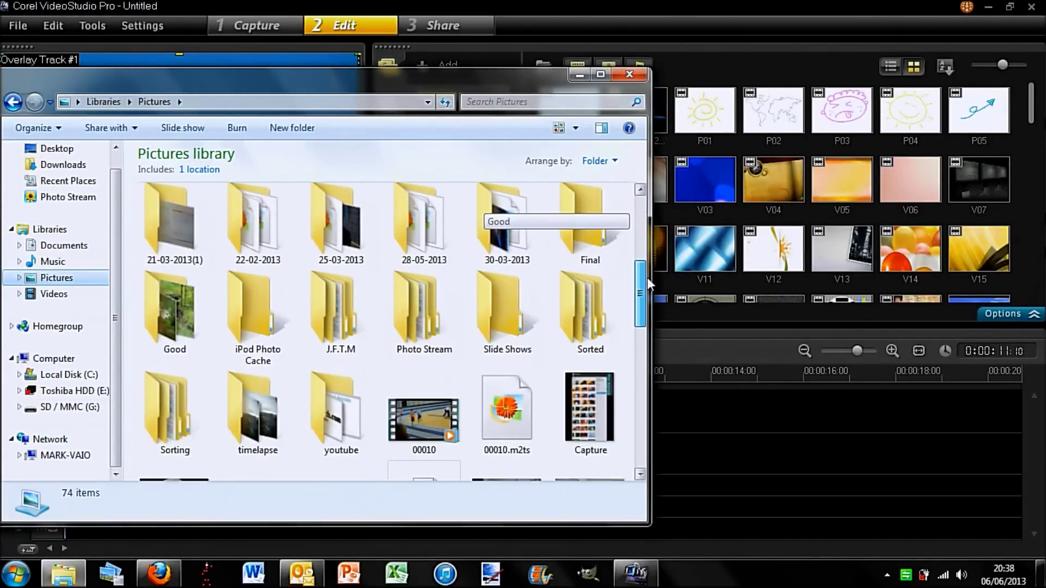
pyautogui.doubleClick(317, 406)
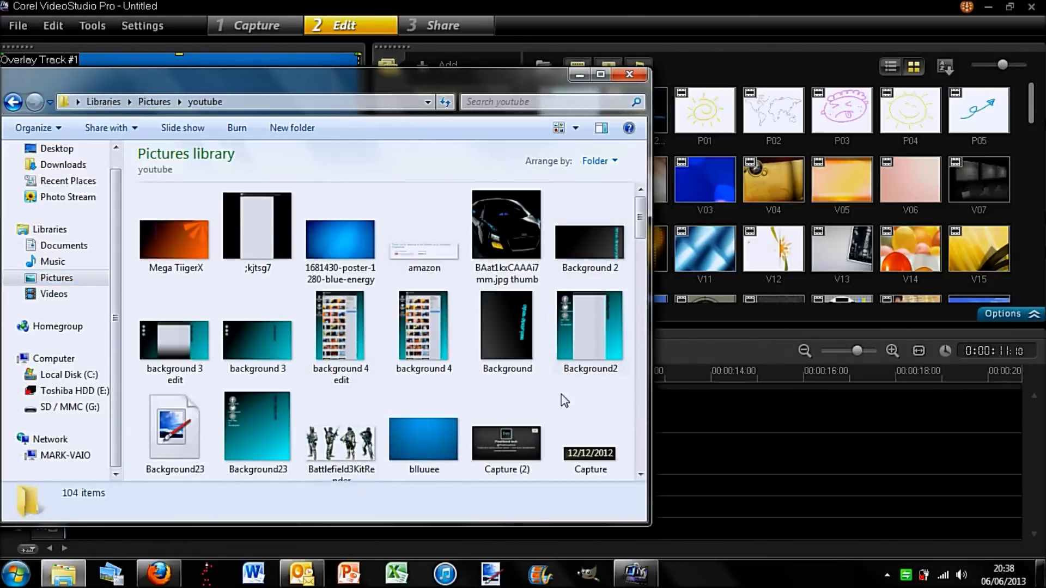
pyautogui.click(277, 344)
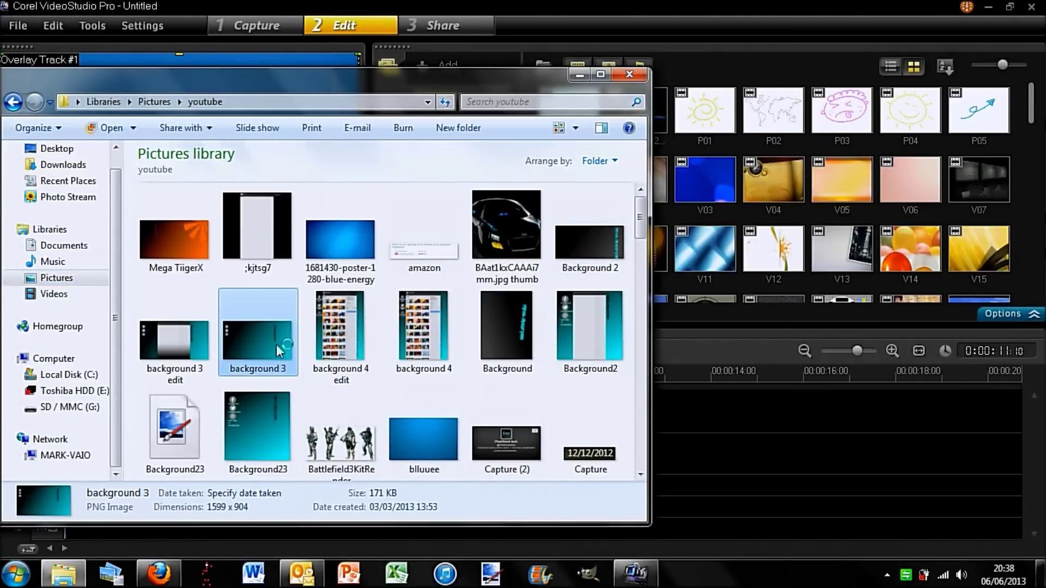
pyautogui.doubleClick(277, 344)
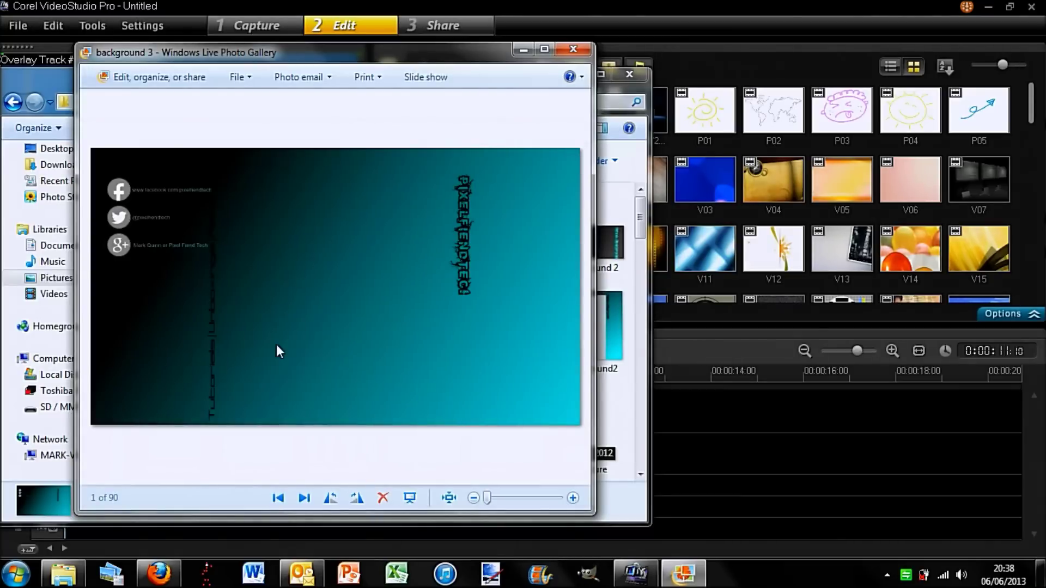
pyautogui.click(587, 47)
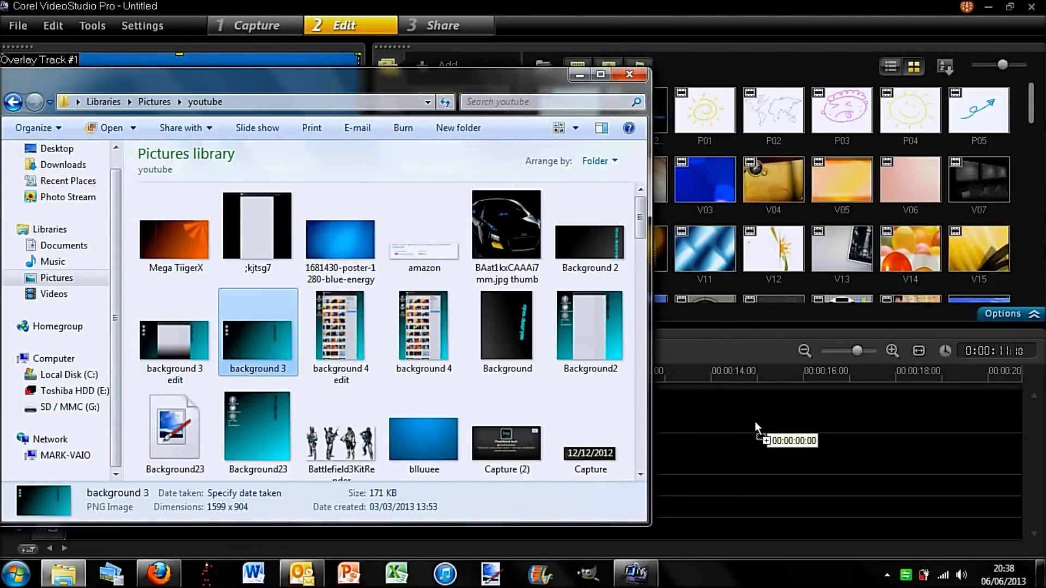
pyautogui.moveTo(234, 340); pyautogui.dragTo(755, 419)
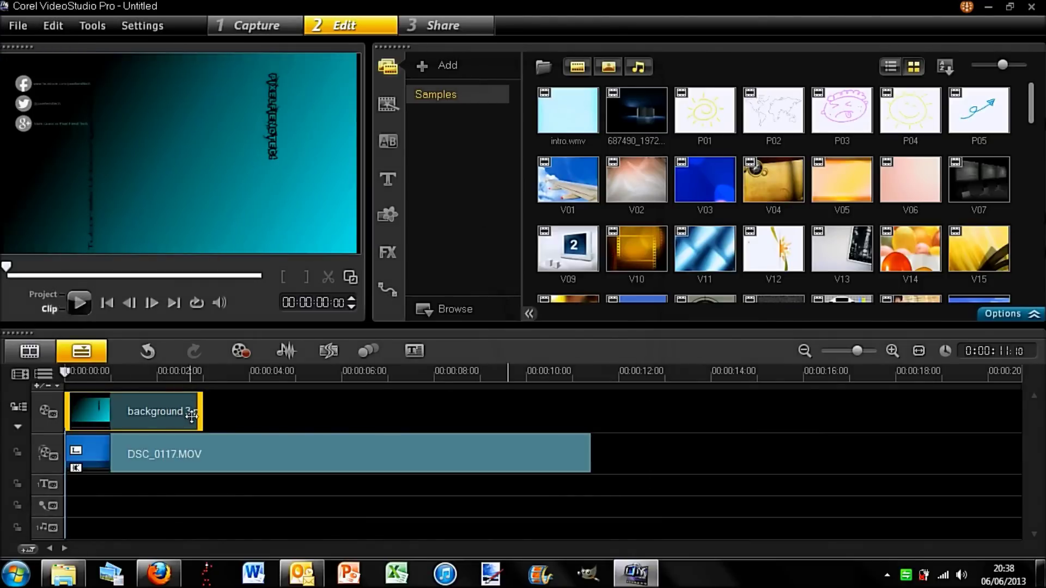
# Step: Stretch background 3.png to about 11 seconds to match the overlay, then select DSC_0117.MOV
pyautogui.moveTo(200, 413)
pyautogui.mouseDown()
pyautogui.moveTo(607, 425)
pyautogui.moveTo(590, 422)
pyautogui.mouseUp()
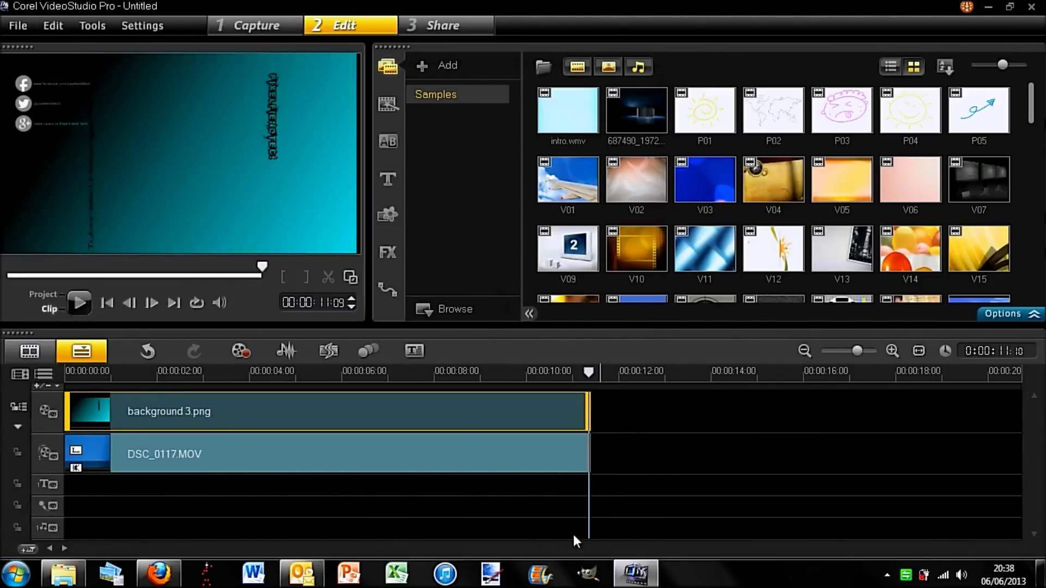
pyautogui.click(403, 454)
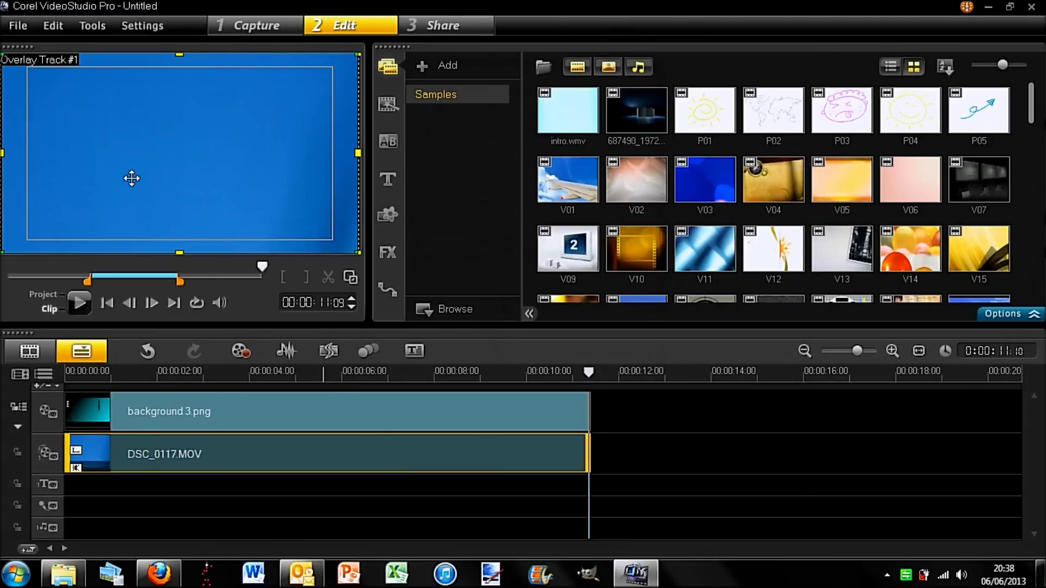
# Step: Apply Mask & Chroma Key to the DSC_0117.MOV overlay, sampling the blue screen as the key colour
pyautogui.click(1027, 322)
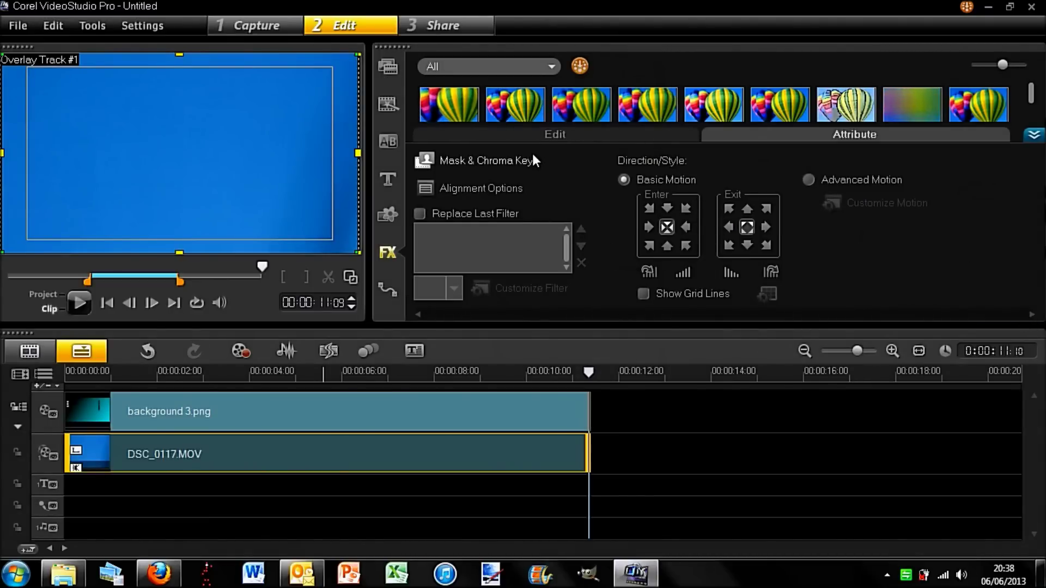
pyautogui.click(502, 164)
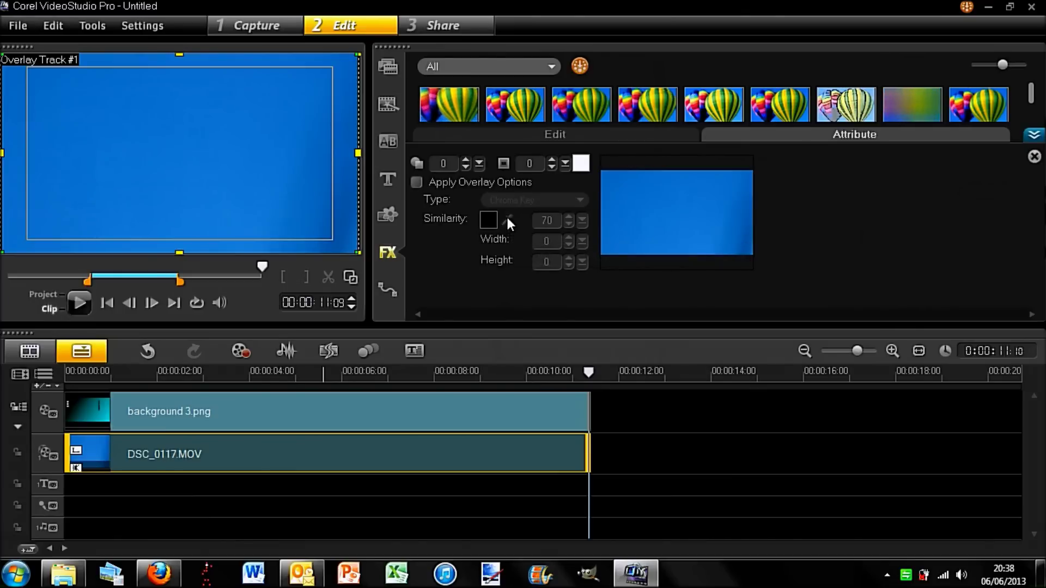
pyautogui.click(437, 182)
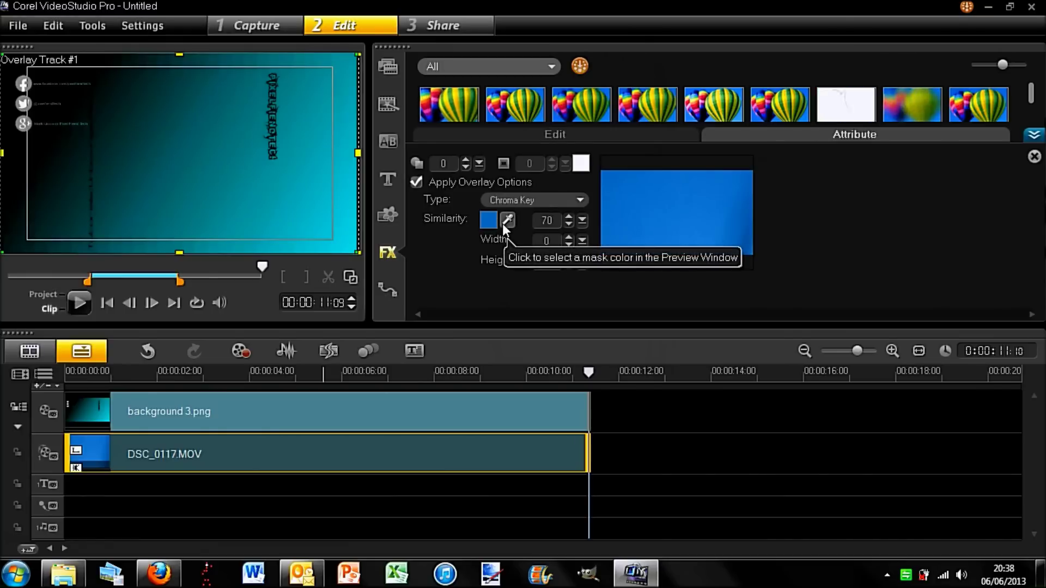
pyautogui.click(505, 221)
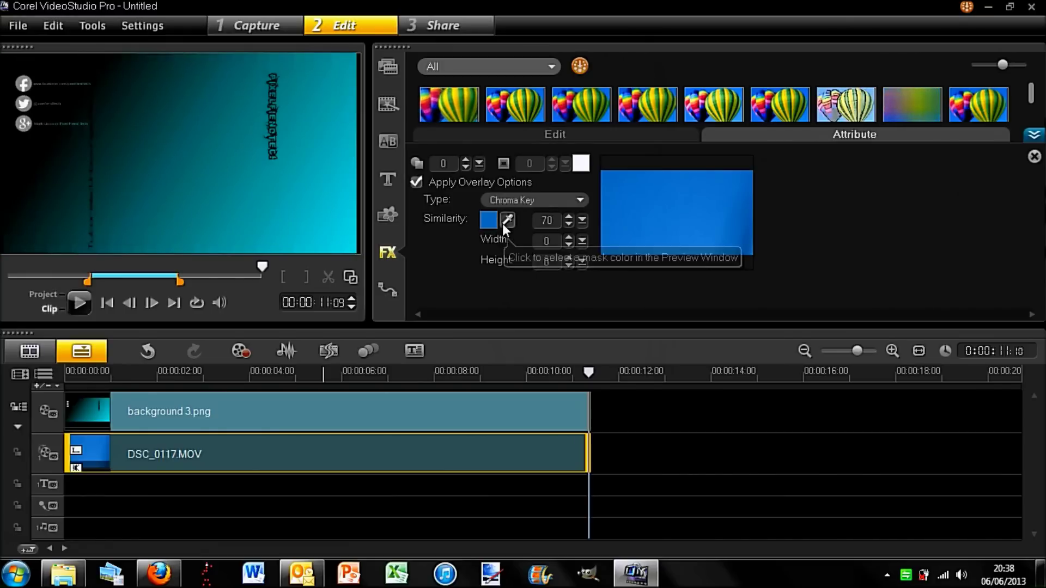
pyautogui.click(651, 207)
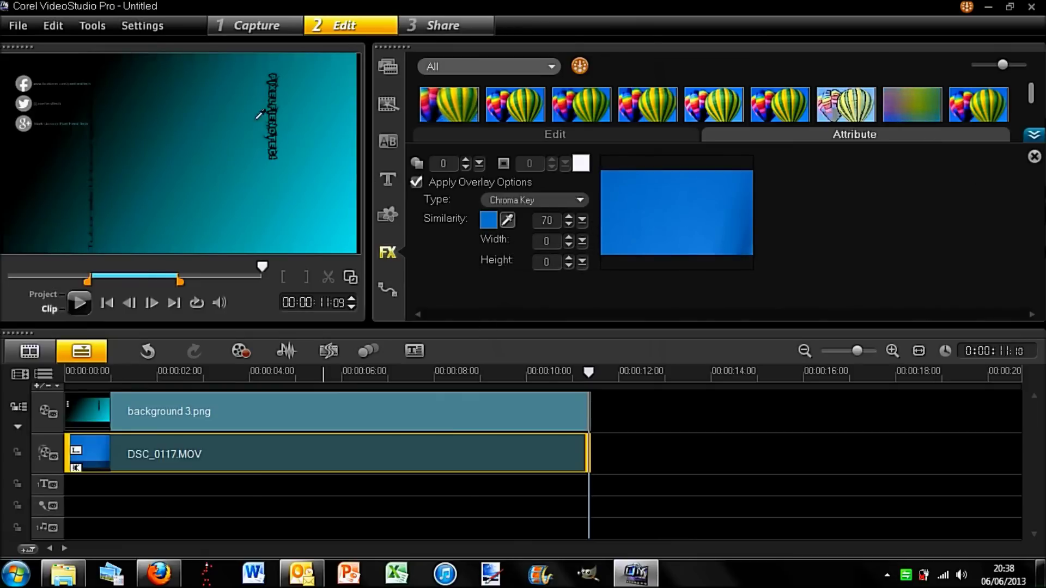
pyautogui.click(47, 296)
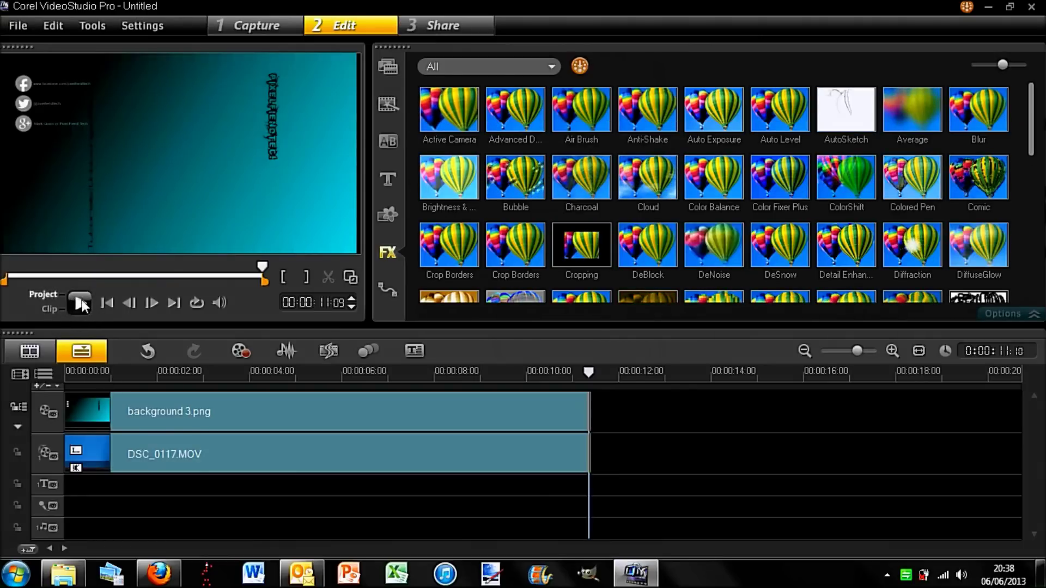
pyautogui.press('Home')
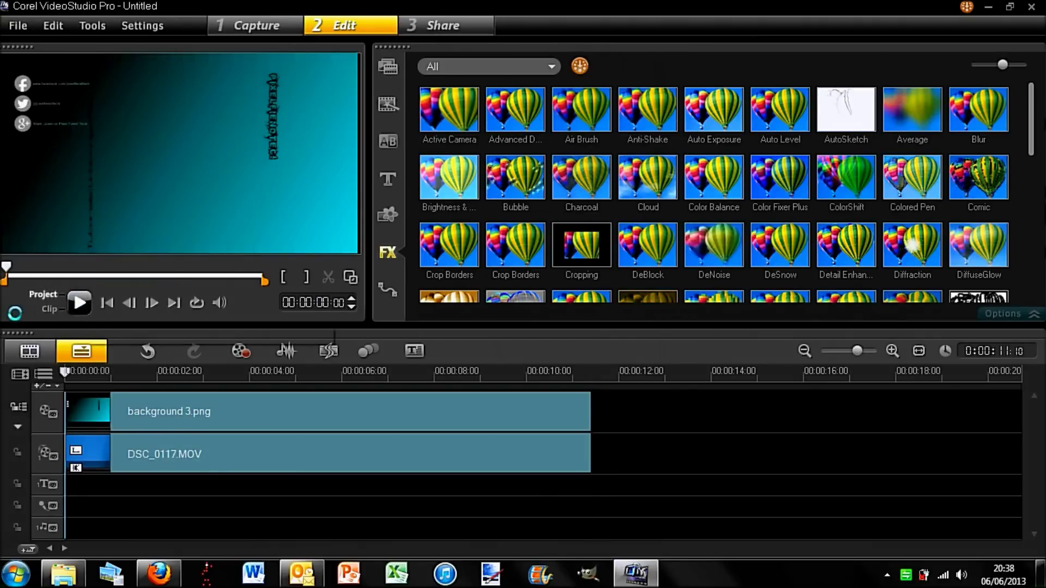
pyautogui.press('space')
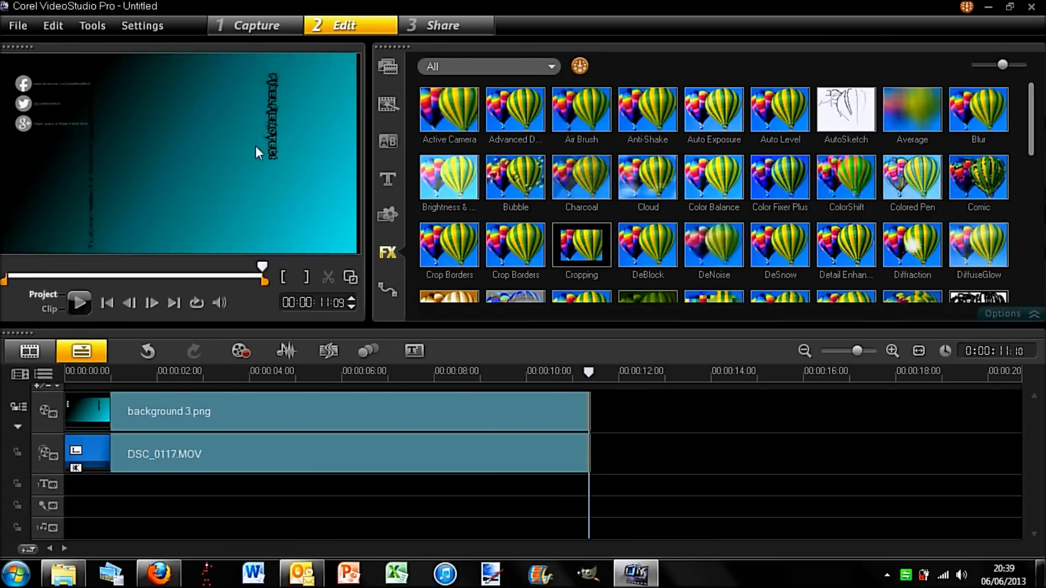
# Step: Delete the background 3.png clip from the timeline
pyautogui.click(258, 418)
pyautogui.rightClick(258, 418)
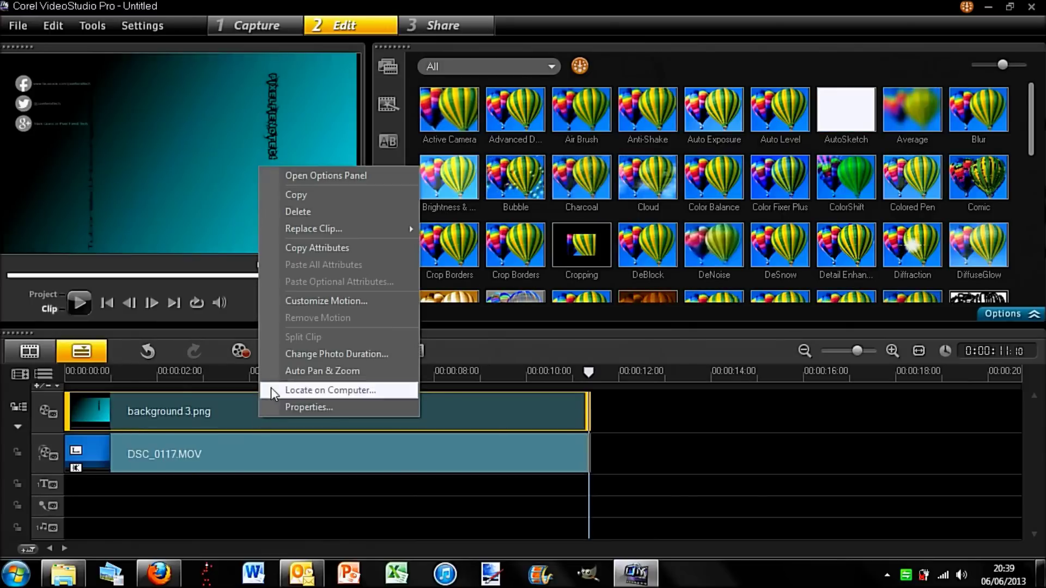
pyautogui.click(342, 214)
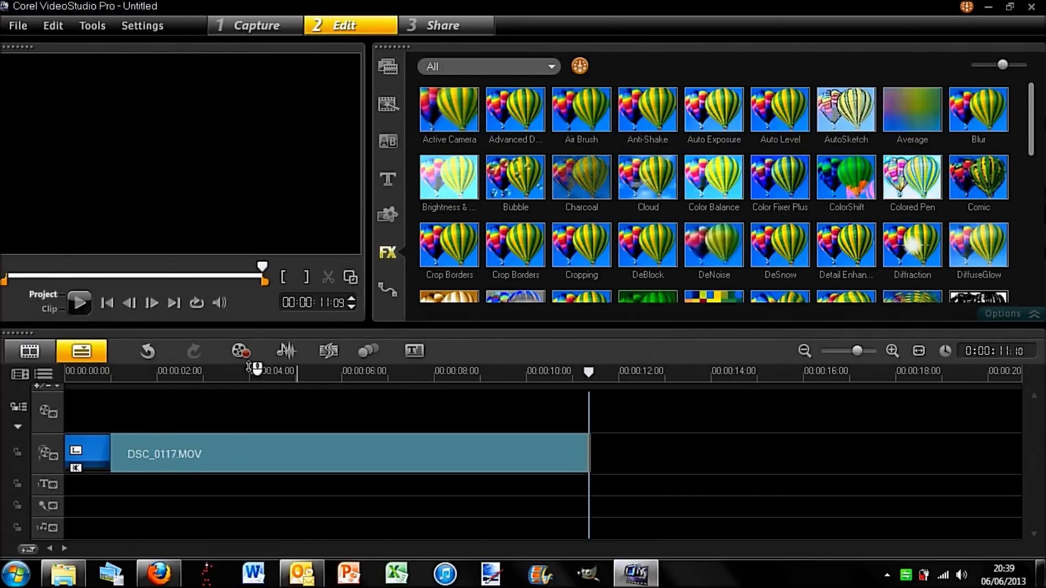
# Step: Play the project from about 2 seconds to roughly 10 seconds over black
pyautogui.click(188, 373)
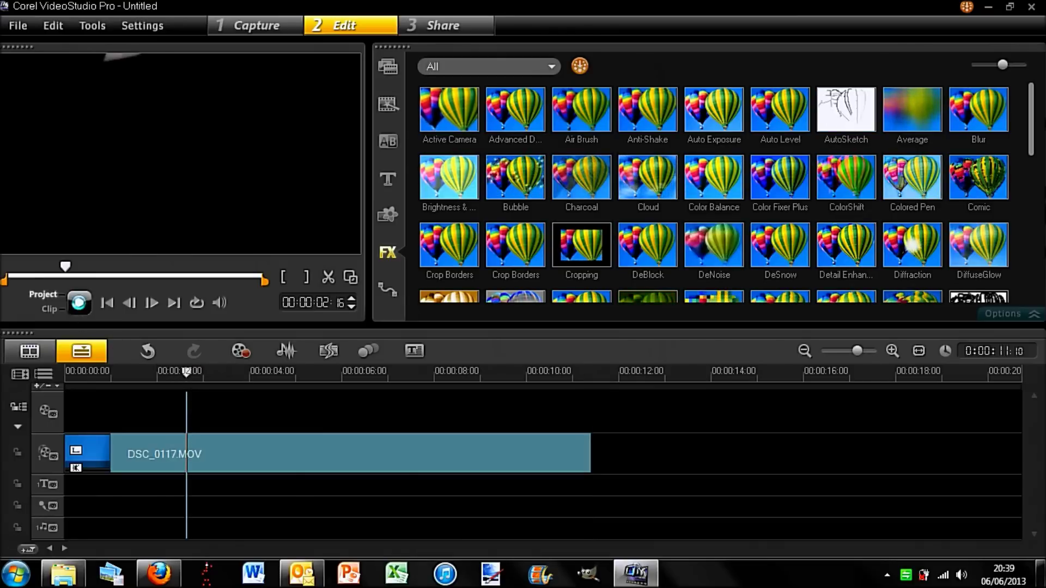
pyautogui.click(76, 302)
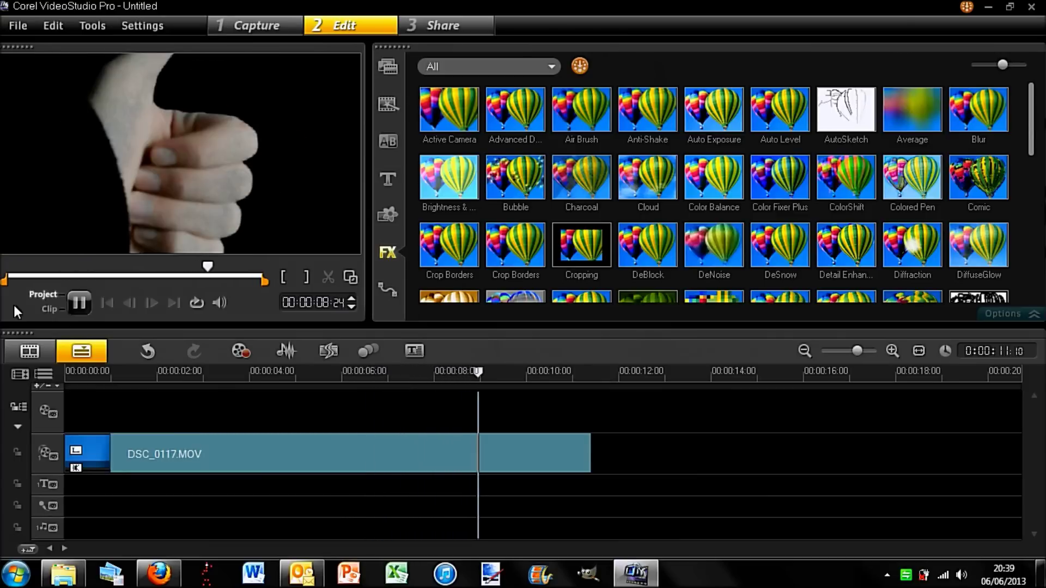
pyautogui.click(79, 303)
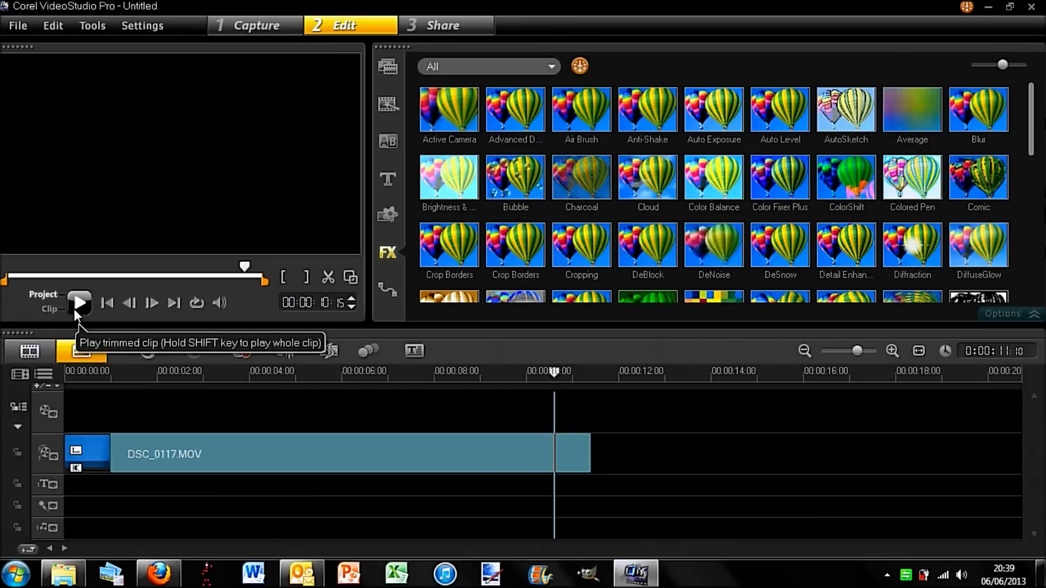